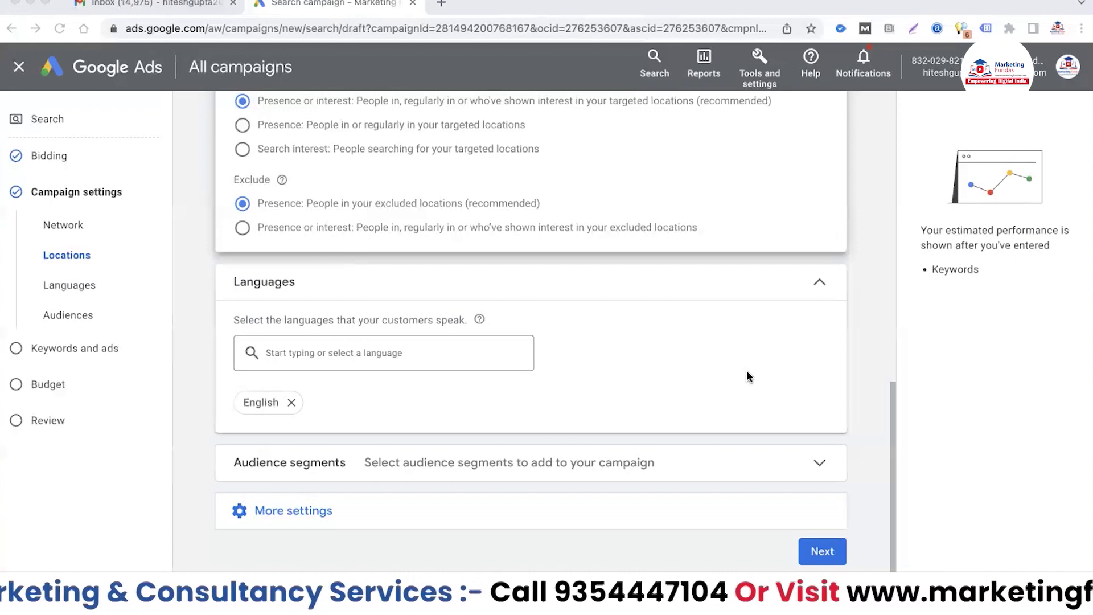
Step: Review the campaign's network, location targeting and language settings
scroll(747, 371, up, 6)
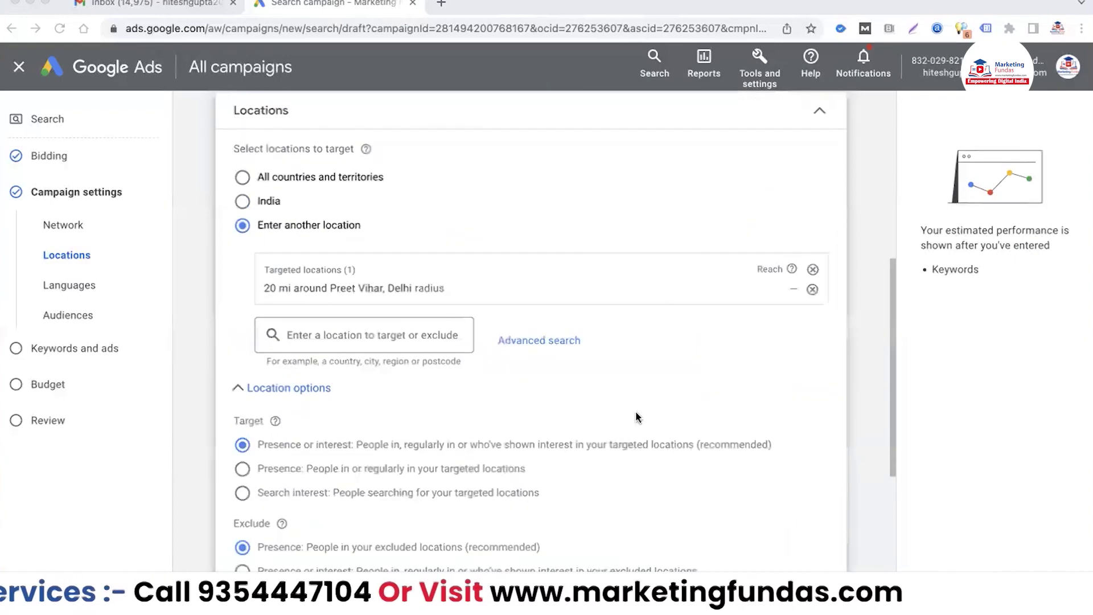
scroll(522, 356, up, 1)
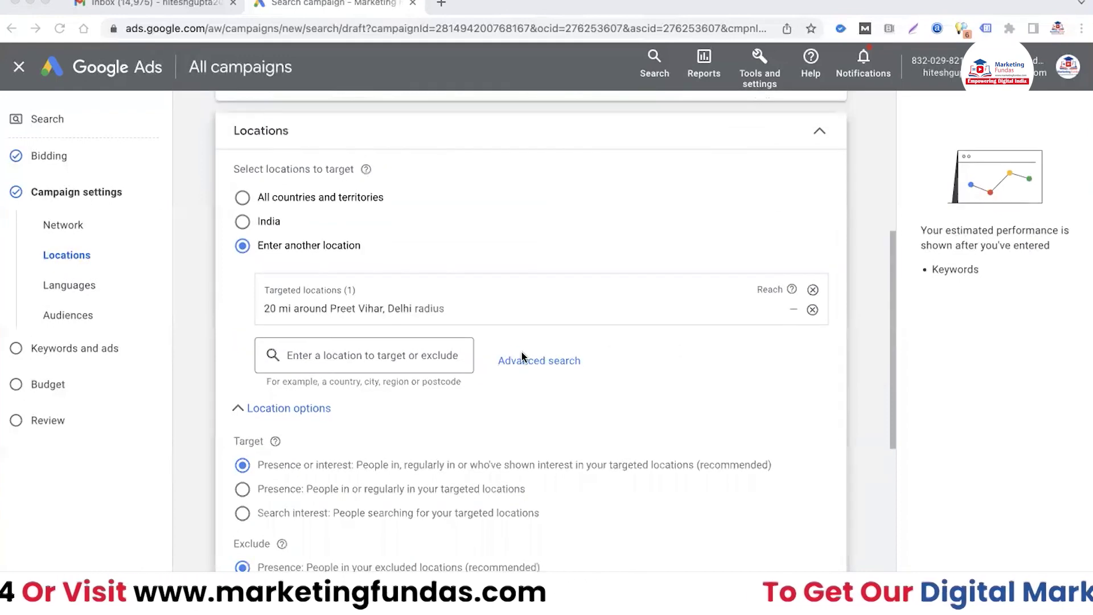
scroll(522, 355, down, 3)
scroll(522, 355, up, 15)
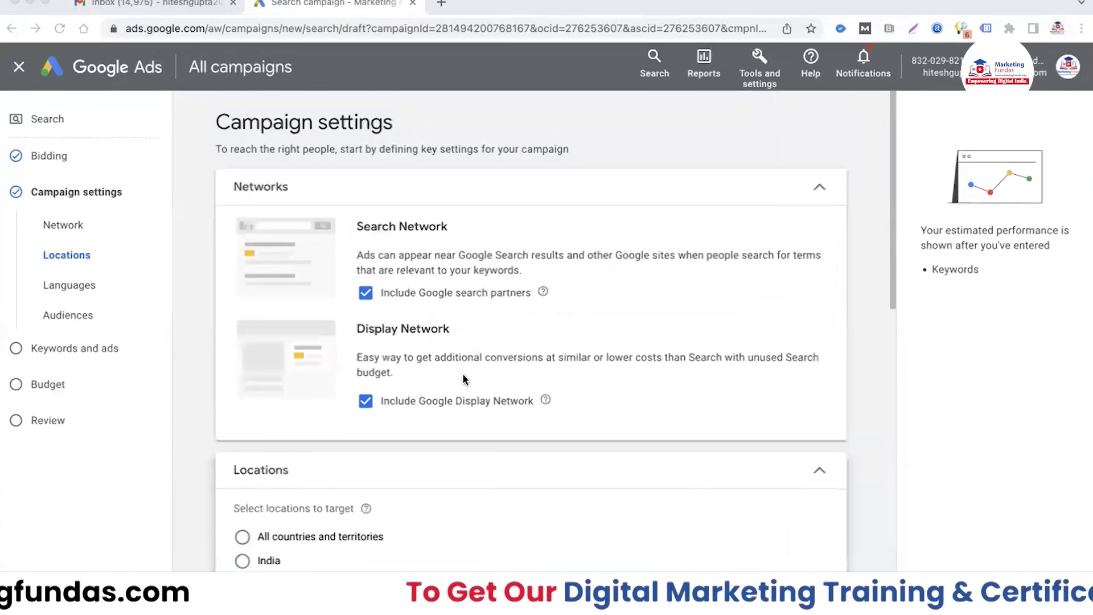
scroll(463, 373, down, 20)
scroll(570, 353, up, 1)
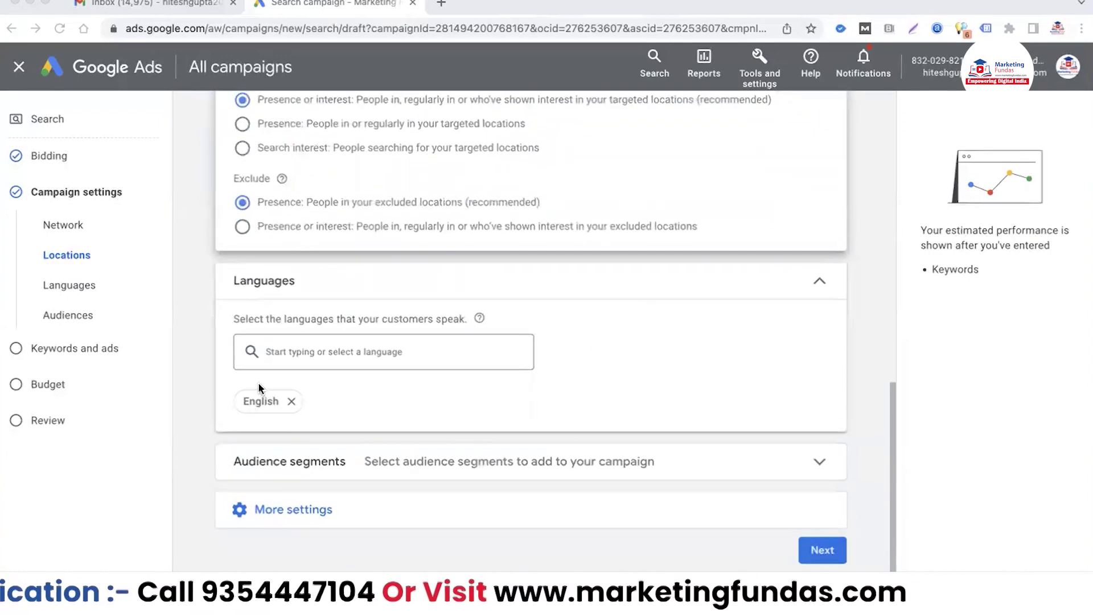
scroll(257, 381, up, 4)
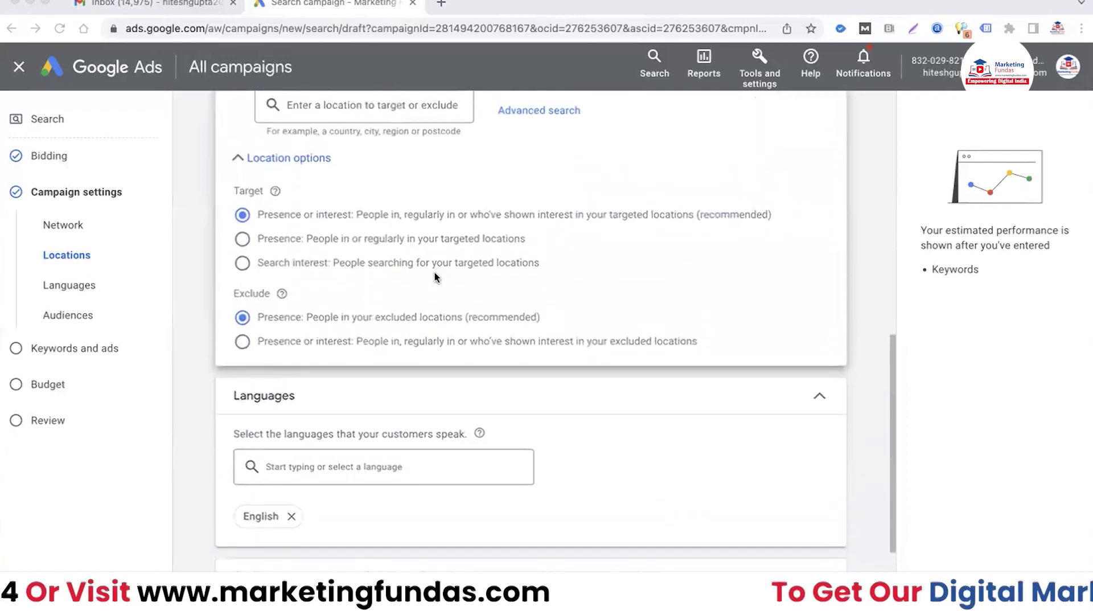
scroll(622, 363, down, 3)
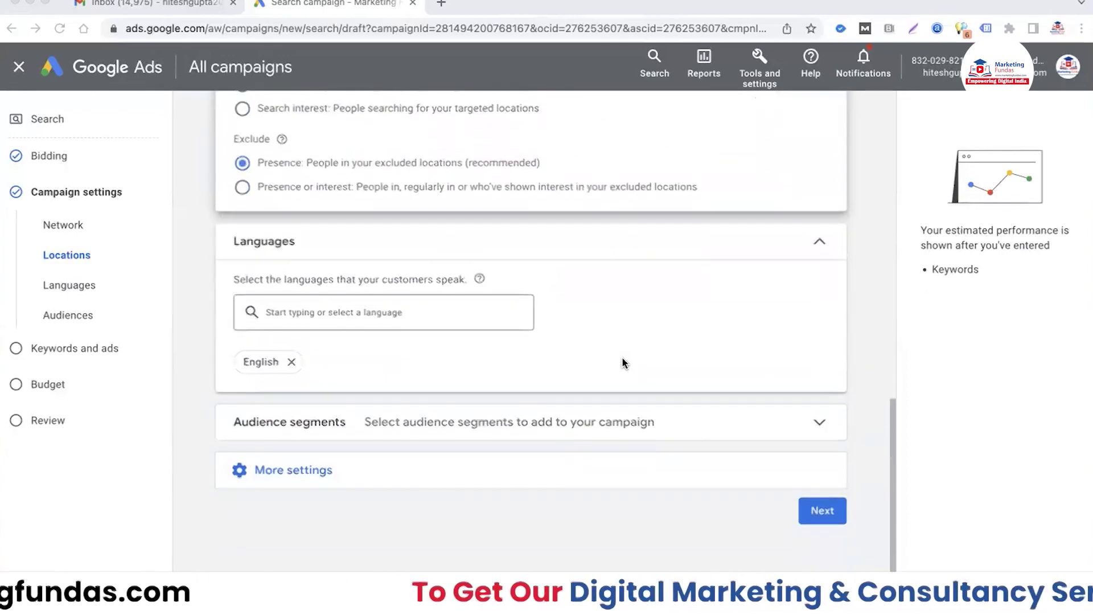
scroll(623, 362, up, 2)
scroll(456, 371, up, 1)
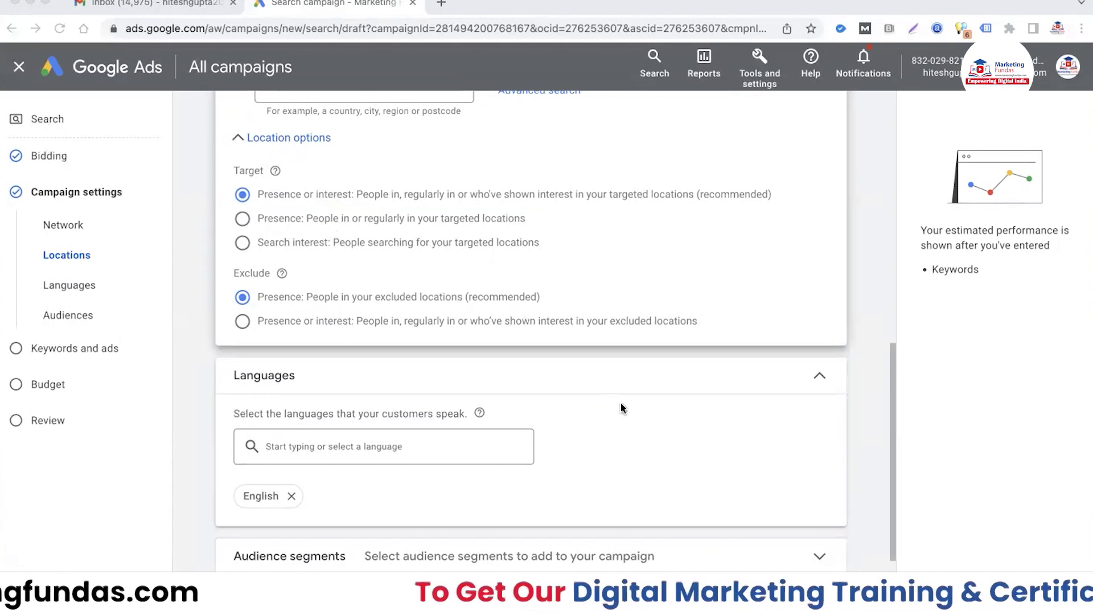
scroll(649, 383, down, 1)
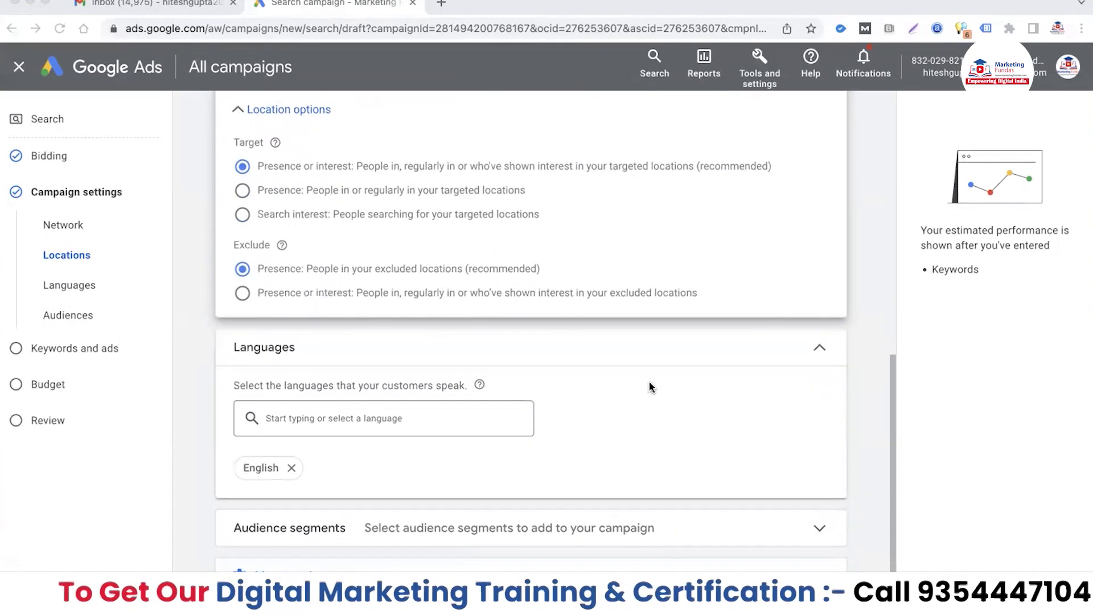
scroll(587, 353, down, 1)
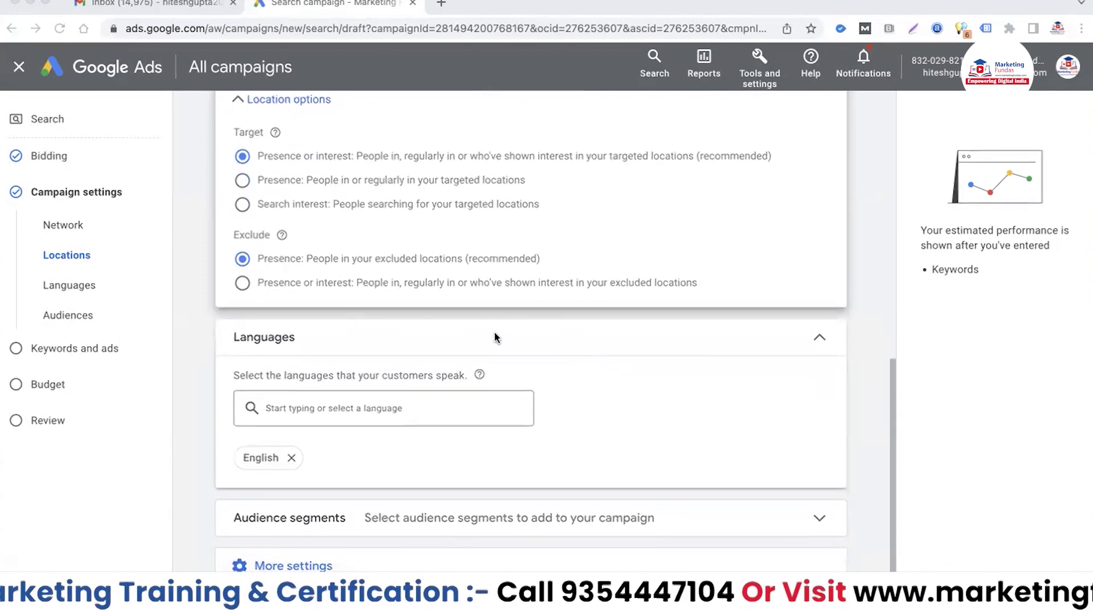
scroll(562, 335, down, 1)
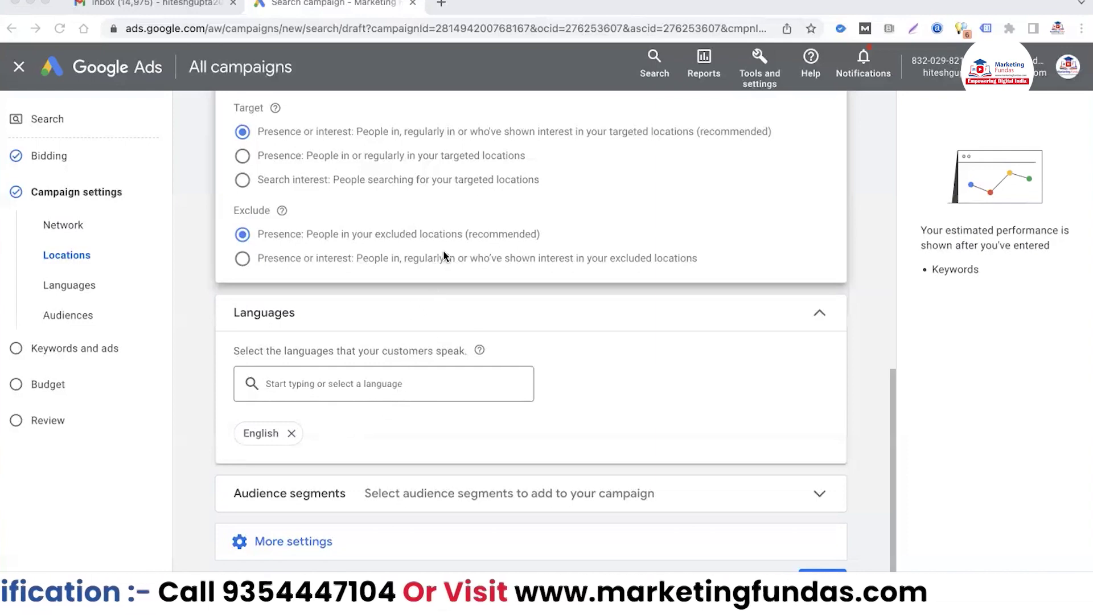
Step: Remove English from the campaign's languages so that it targets all languages
click(292, 434)
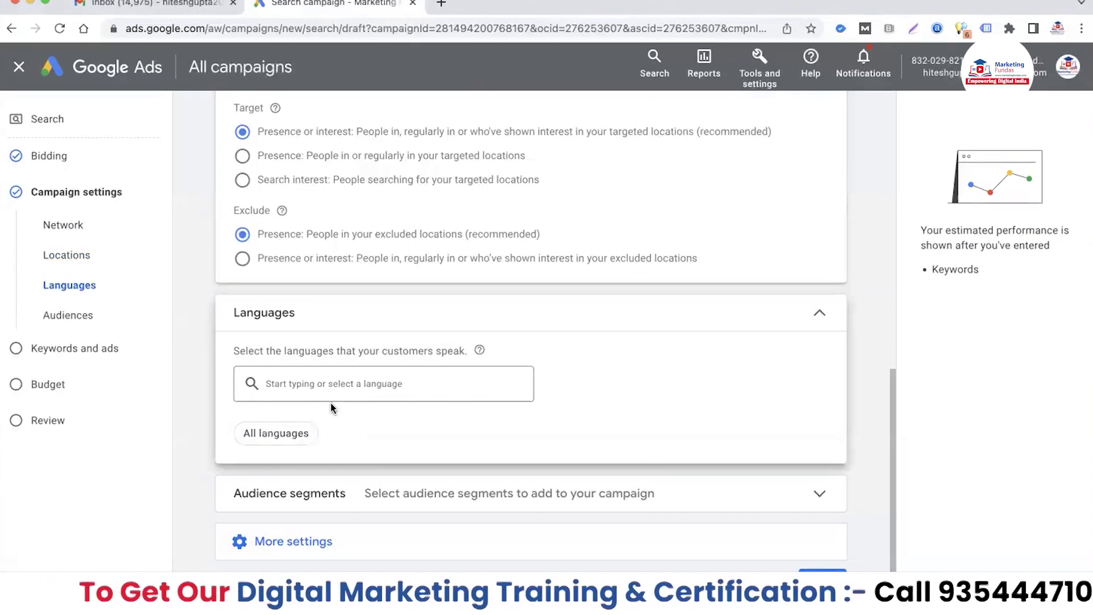
scroll(333, 409, up, 4)
scroll(398, 424, down, 1)
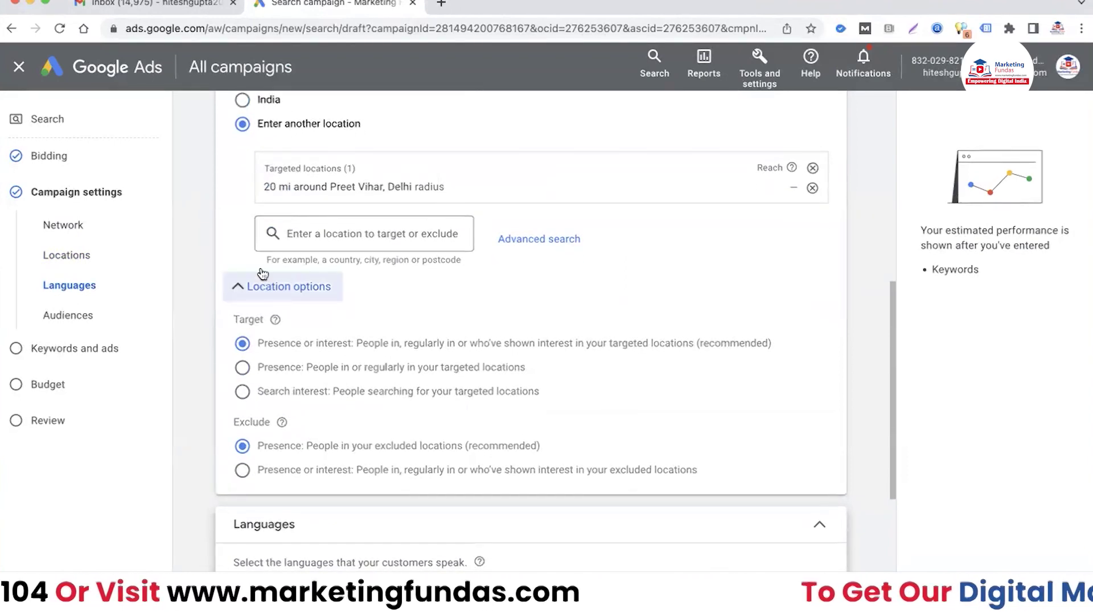
scroll(495, 358, down, 1)
scroll(495, 357, down, 5)
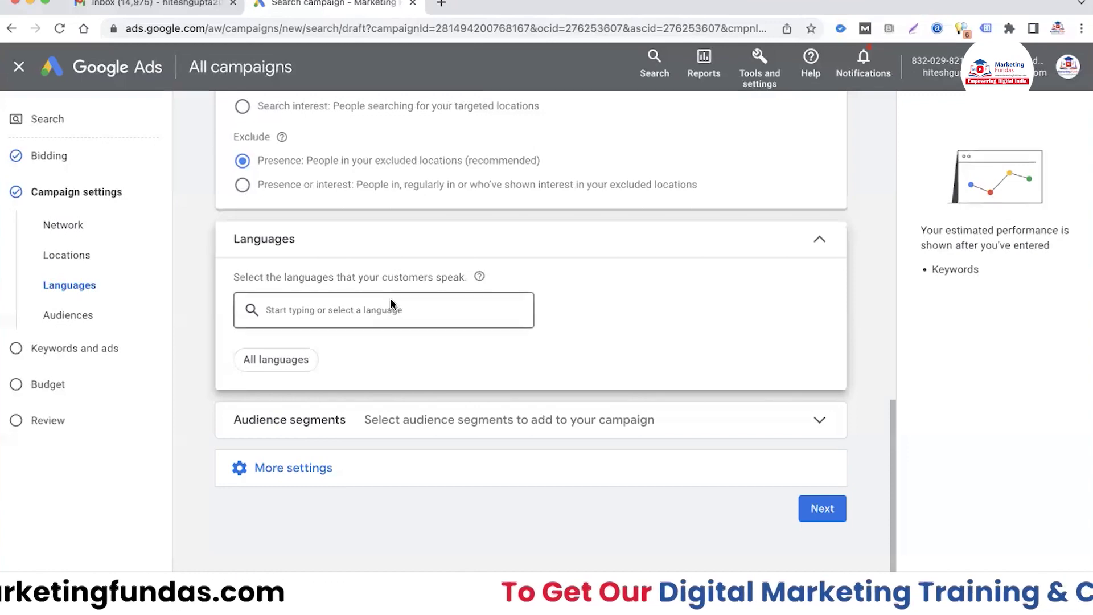
Step: Open a new browser tab and start entering a Google search query beginning with "h"
click(441, 4)
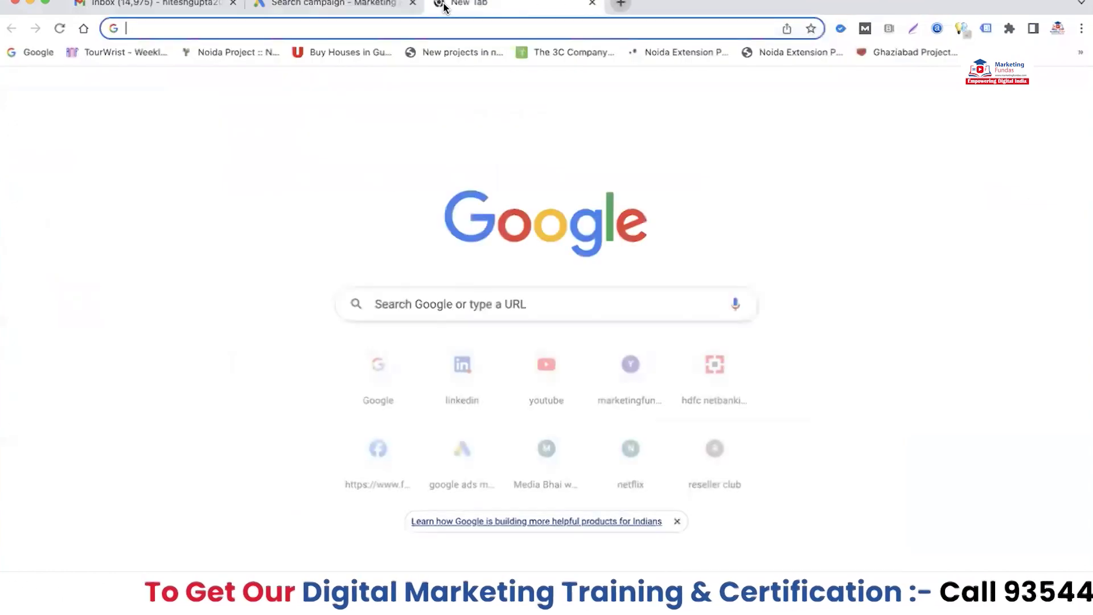
click(573, 305)
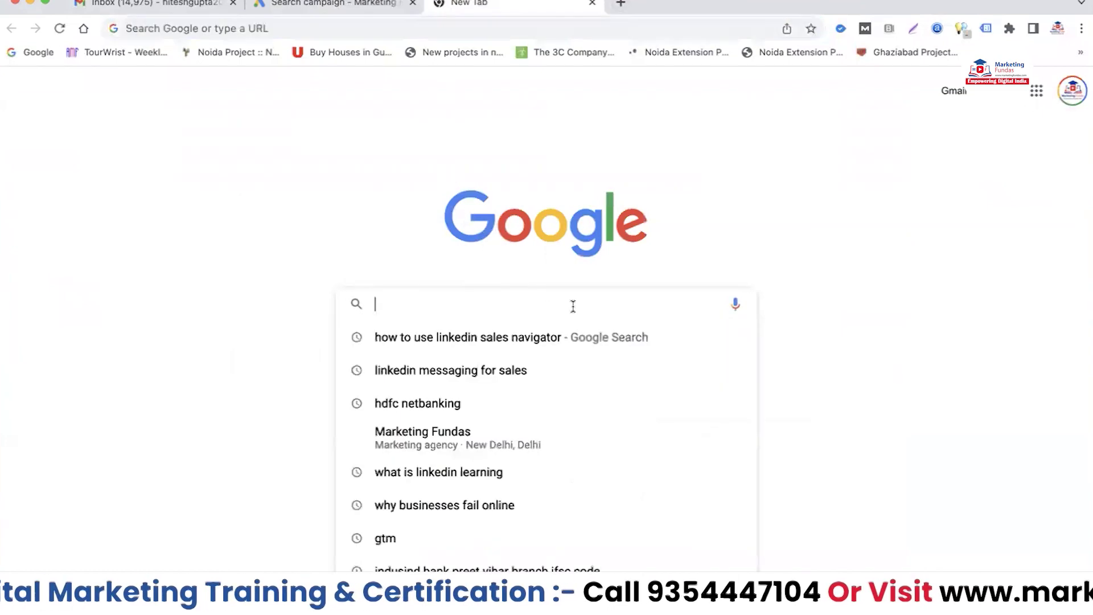
text(h)
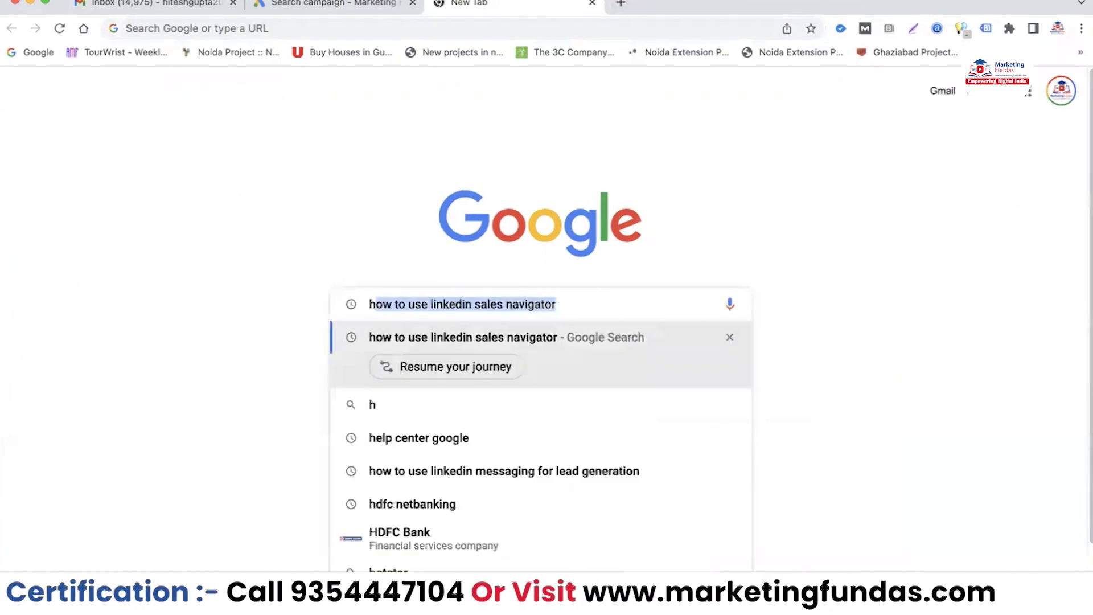
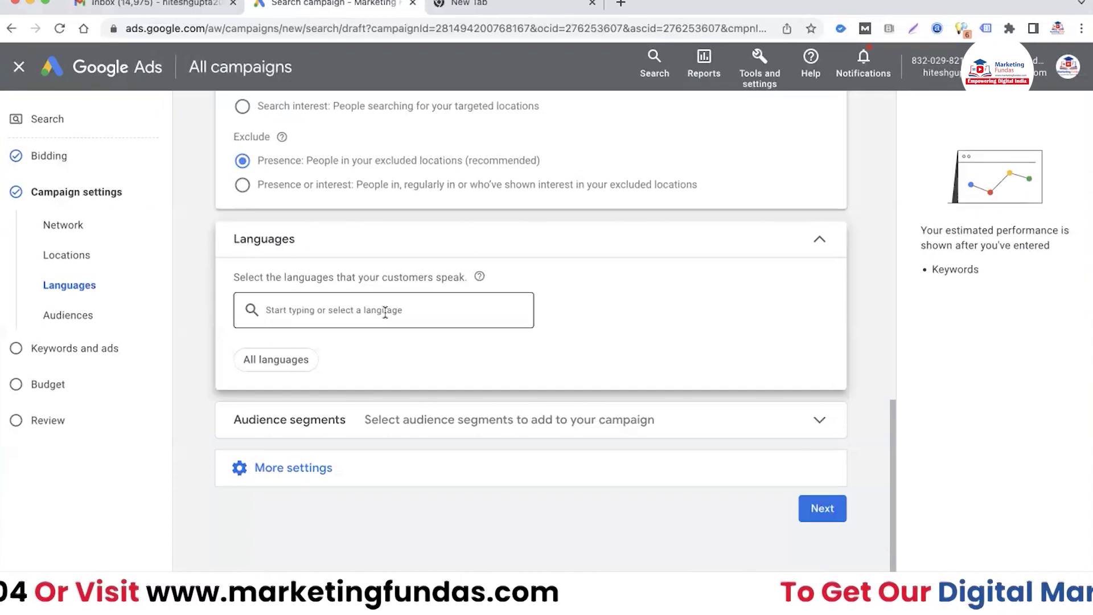
Step: Find Hindi in the language list and add it as a target language for the campaign
click(385, 312)
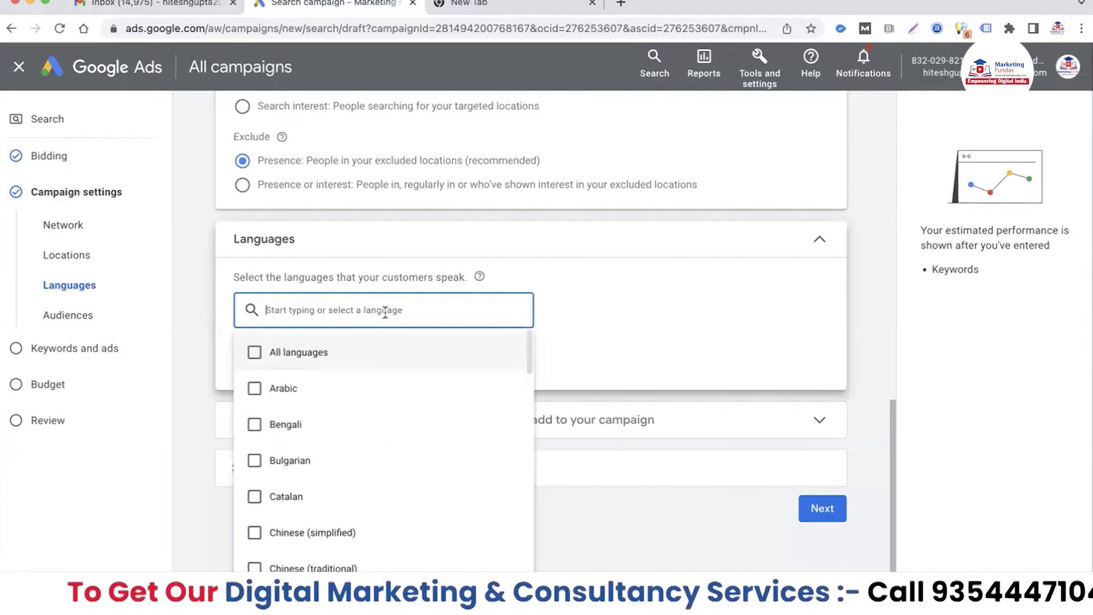
text(h)
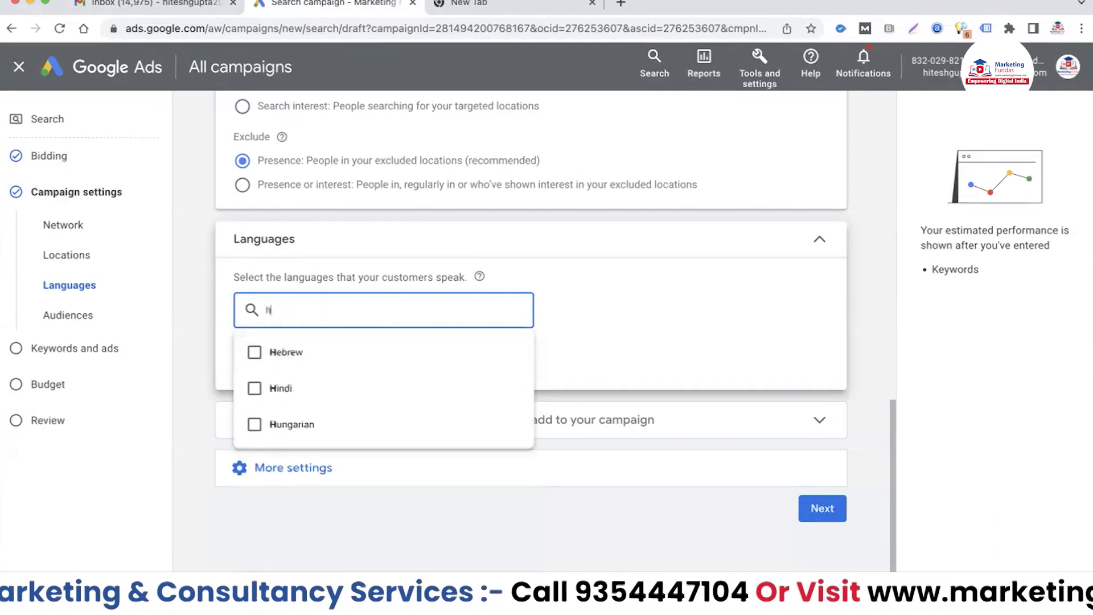
text(indi)
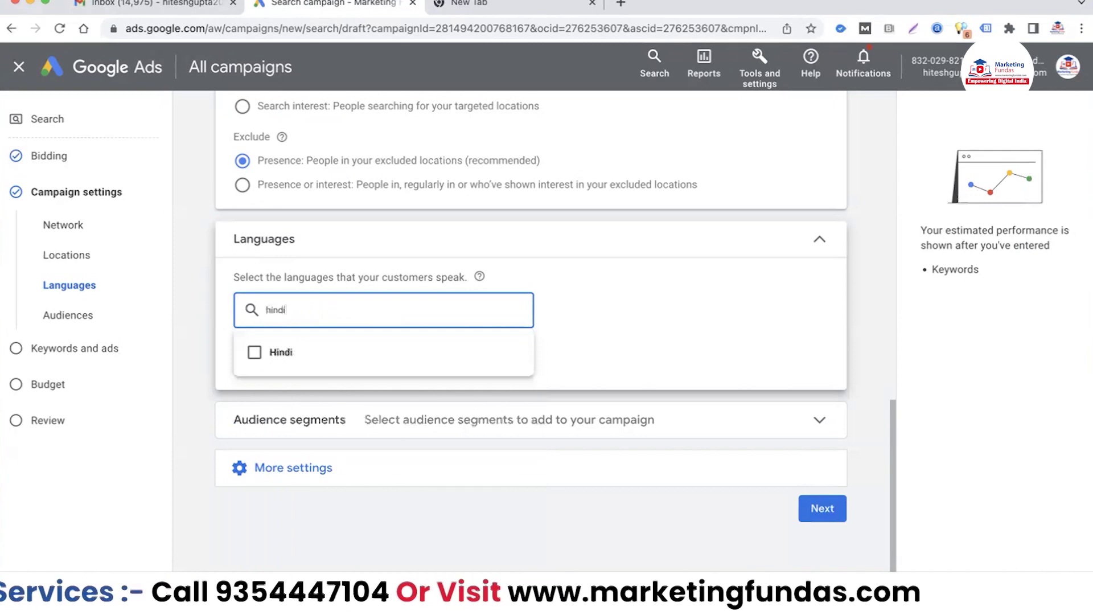
click(254, 351)
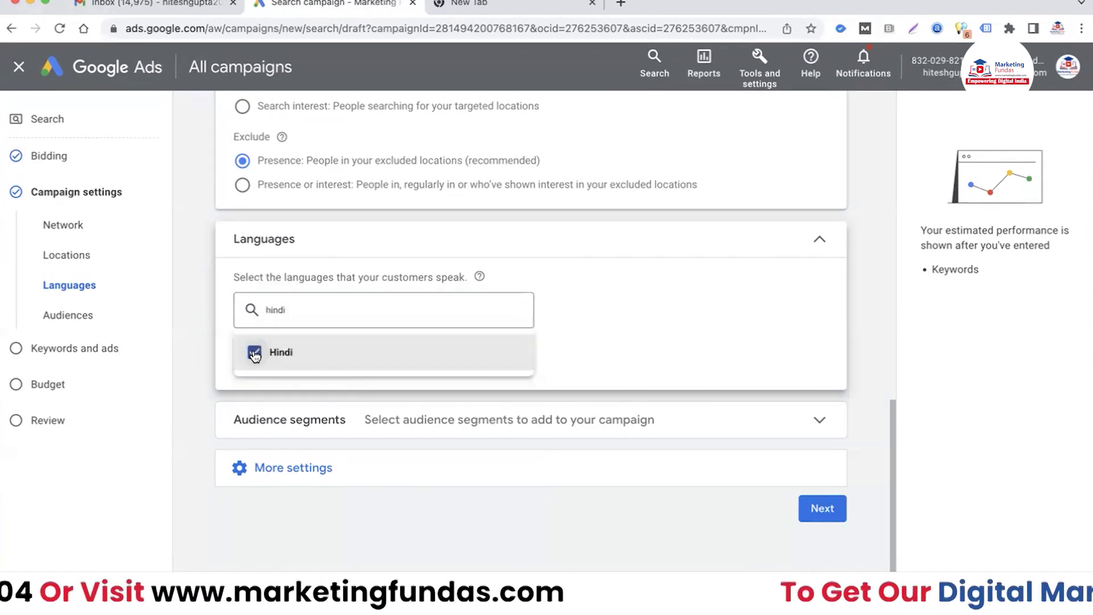
click(607, 337)
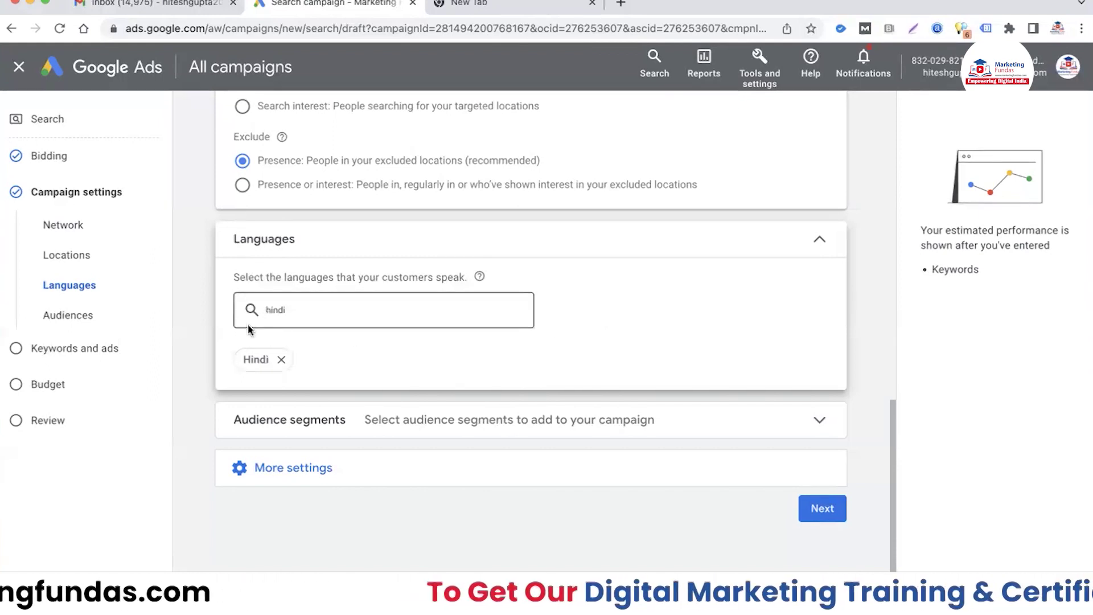
Step: Replace Hindi with Tamil as the campaign's target language
click(282, 362)
click(302, 308)
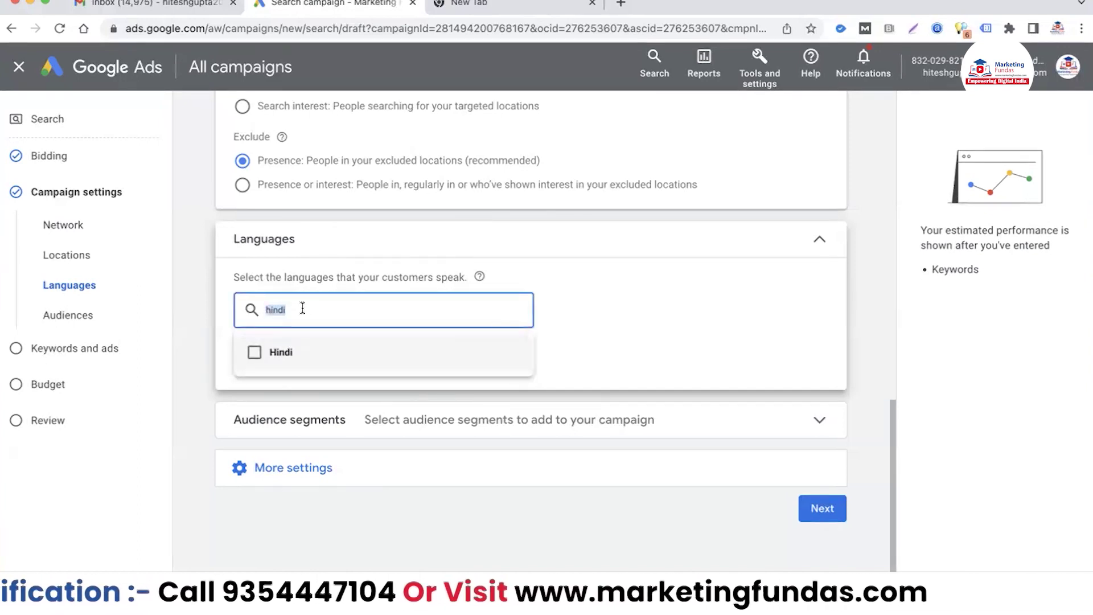
key(BackSpace)
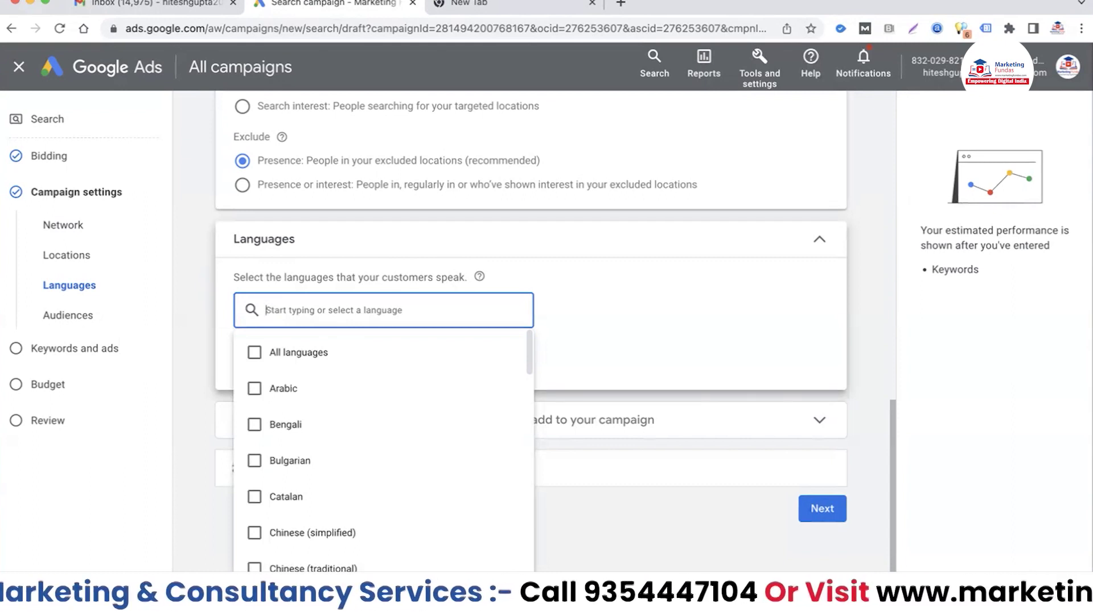
text(ta)
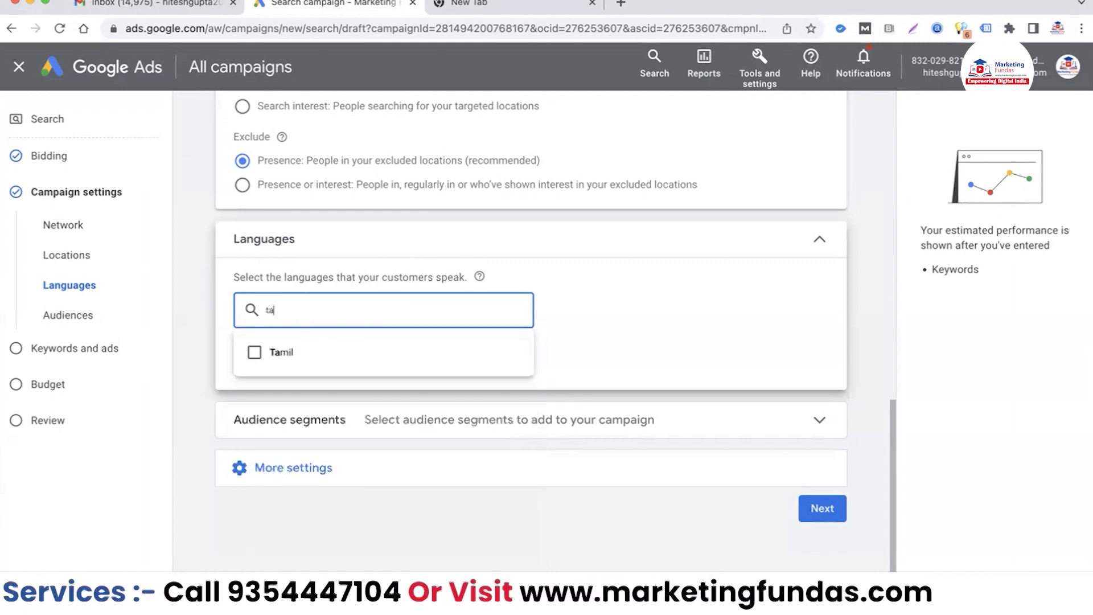
text(mil)
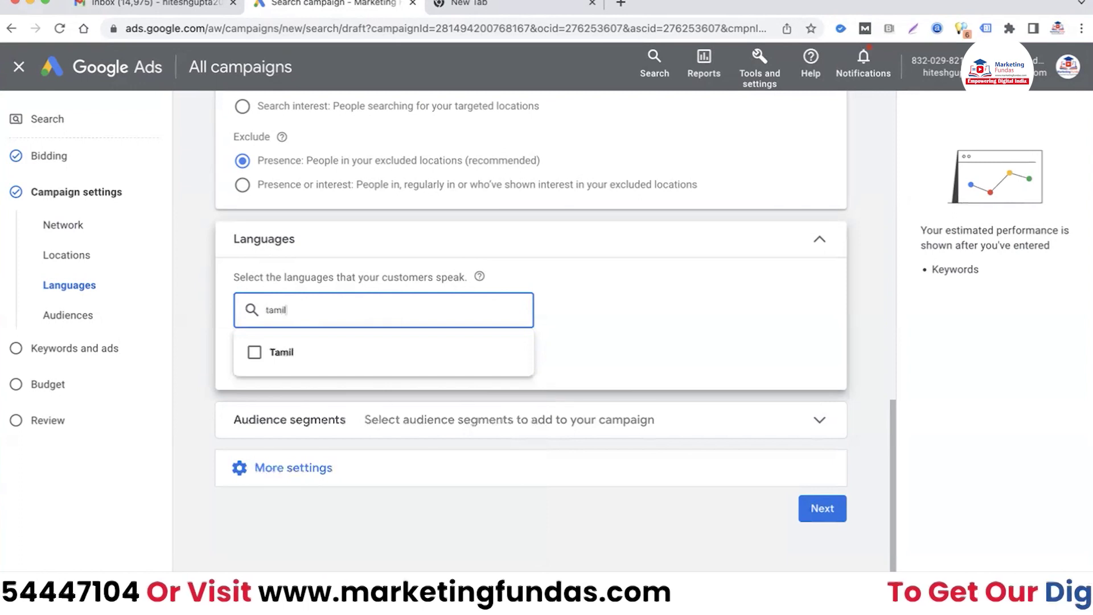
click(254, 352)
click(592, 333)
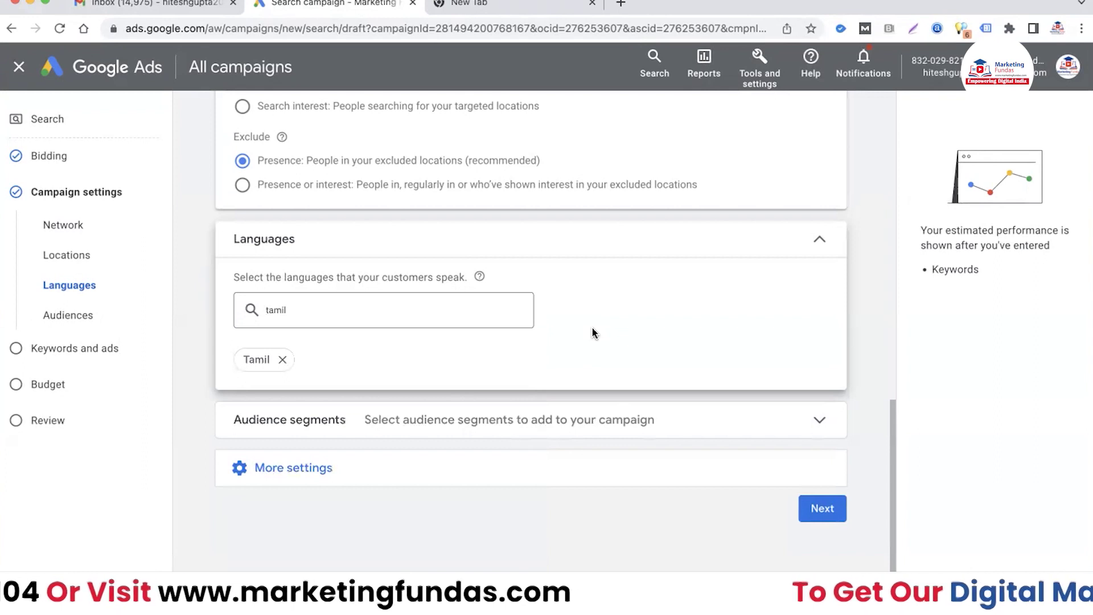
Step: Remove Tamil from the campaign's target languages and close the language list
click(283, 359)
click(340, 310)
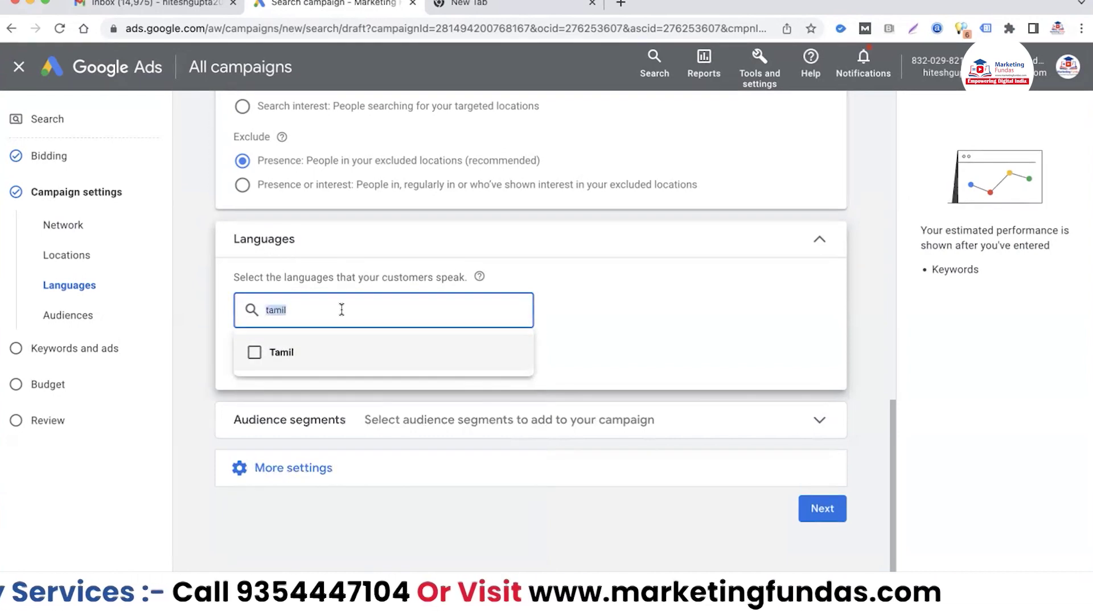
click(630, 354)
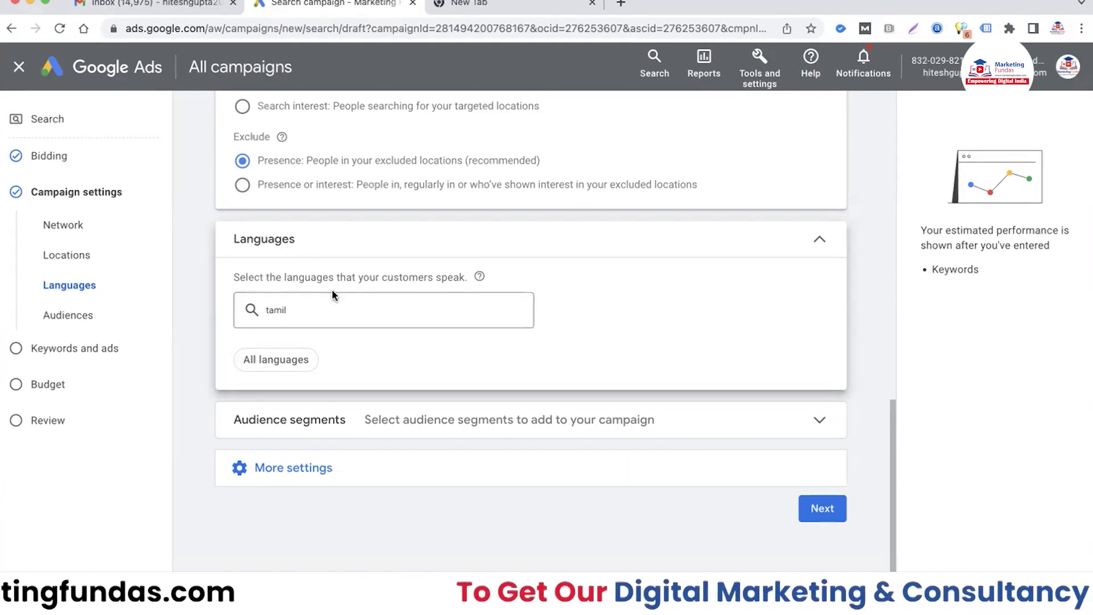
scroll(342, 289, up, 2)
scroll(388, 296, down, 1)
scroll(389, 307, down, 2)
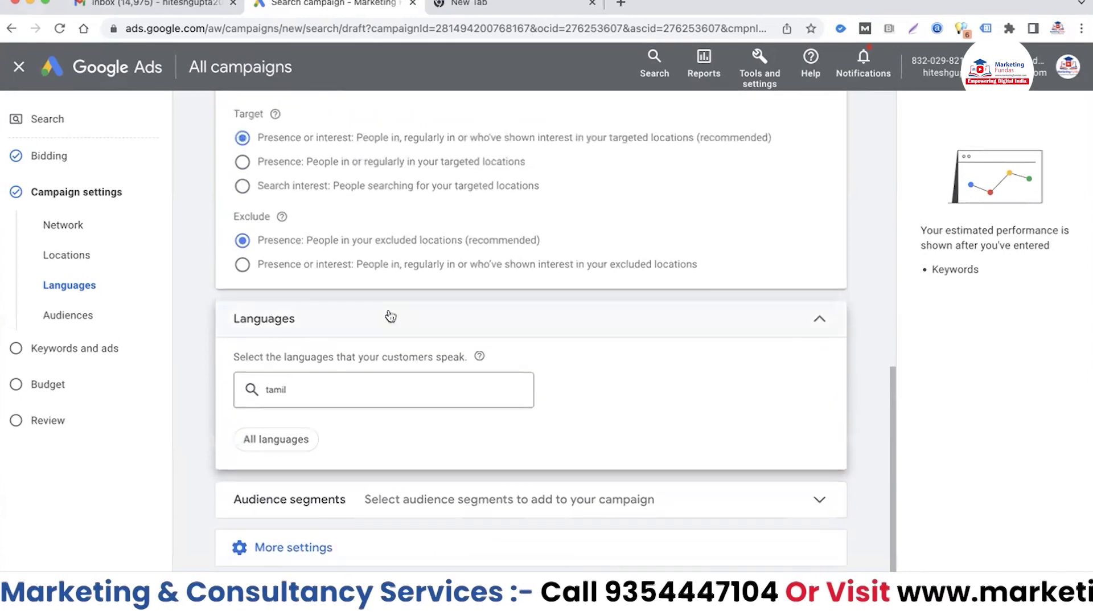